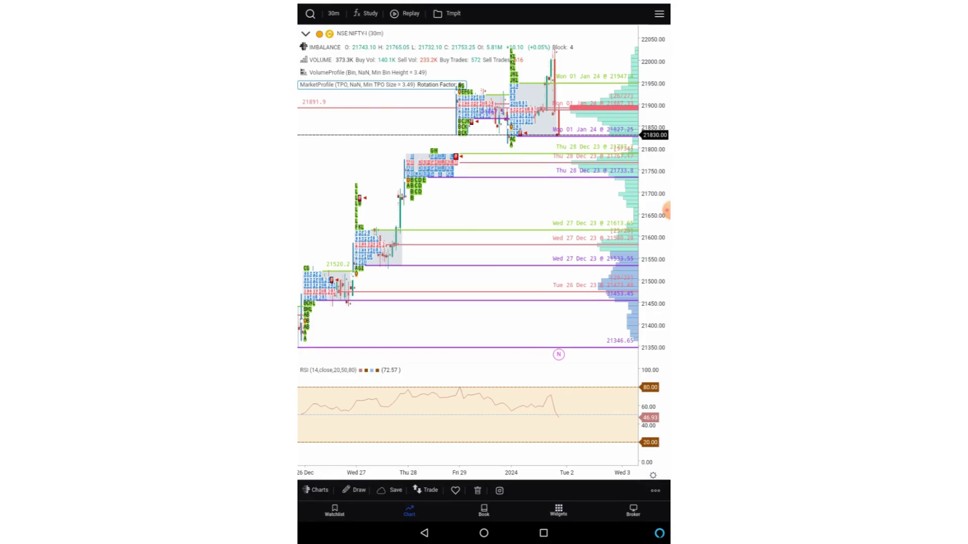
# Step: Bring up the Sunday 1 watchlist of NSE symbols with prices and percentage changes
pyautogui.click(334, 511)
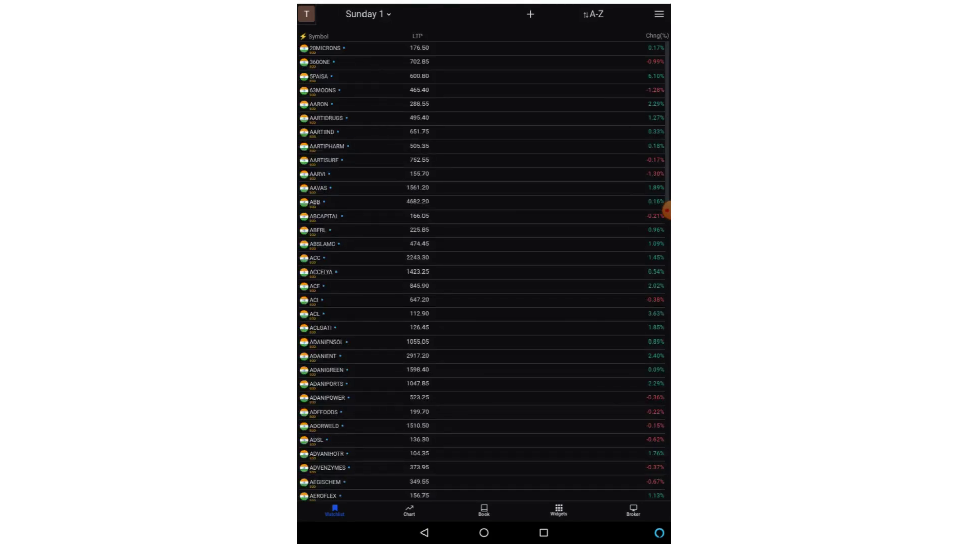
pyautogui.click(306, 13)
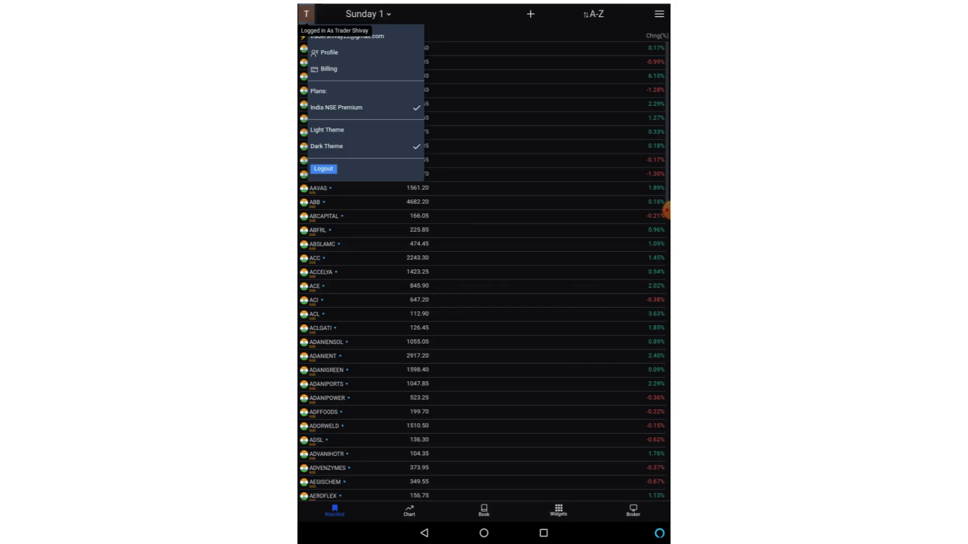
pyautogui.click(328, 68)
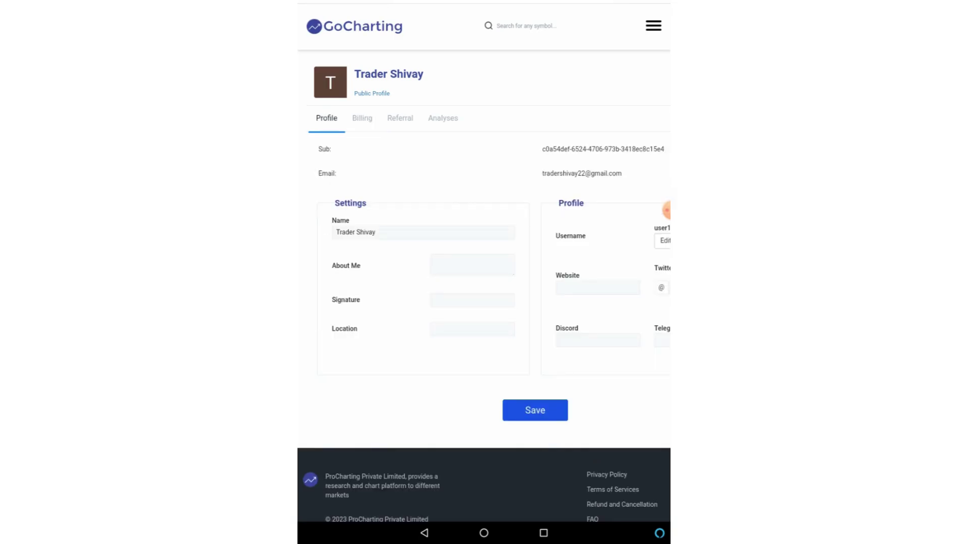
pyautogui.click(442, 118)
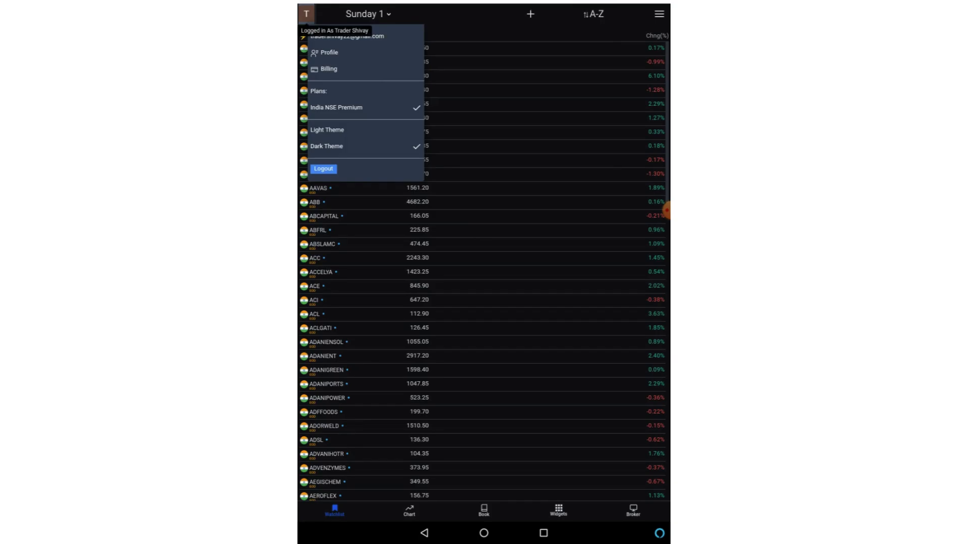
pyautogui.click(305, 13)
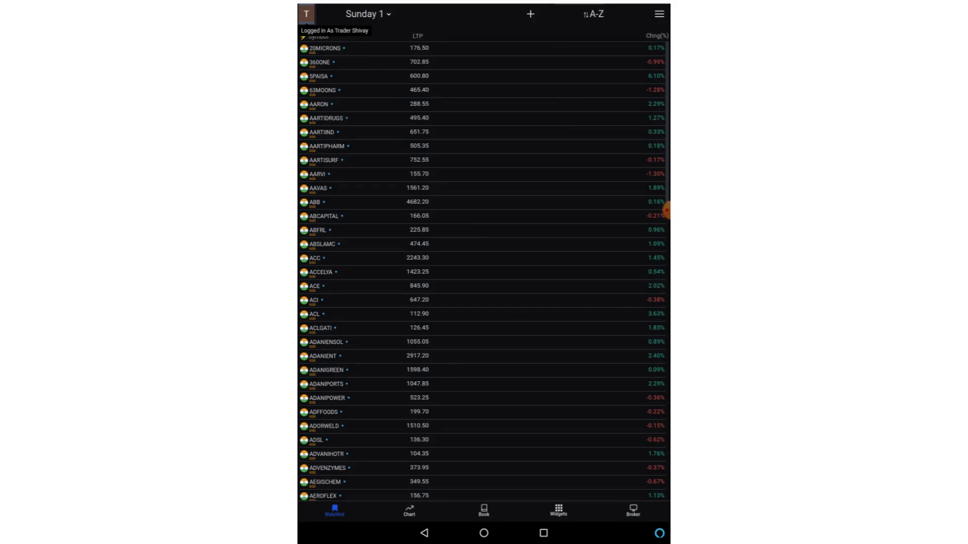
pyautogui.click(368, 14)
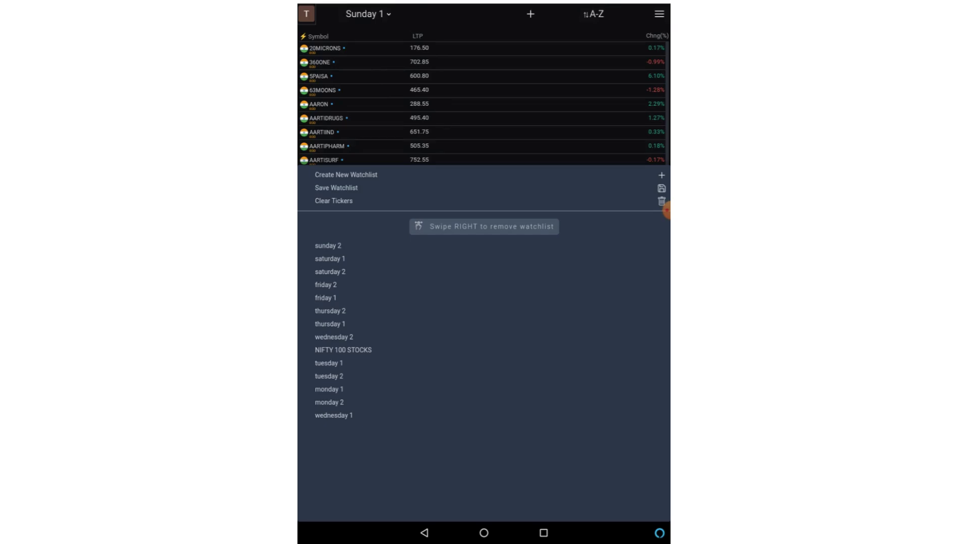
pyautogui.press('Escape')
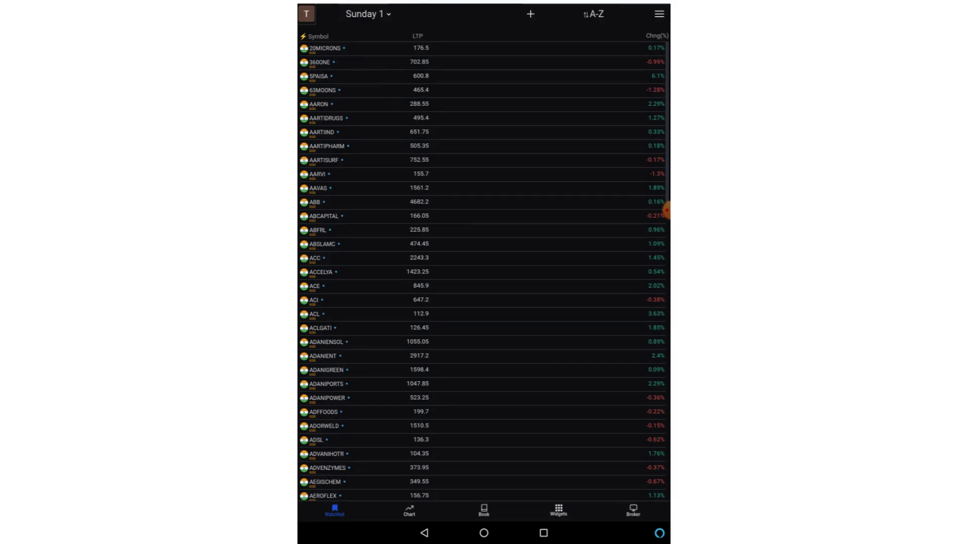
pyautogui.click(658, 14)
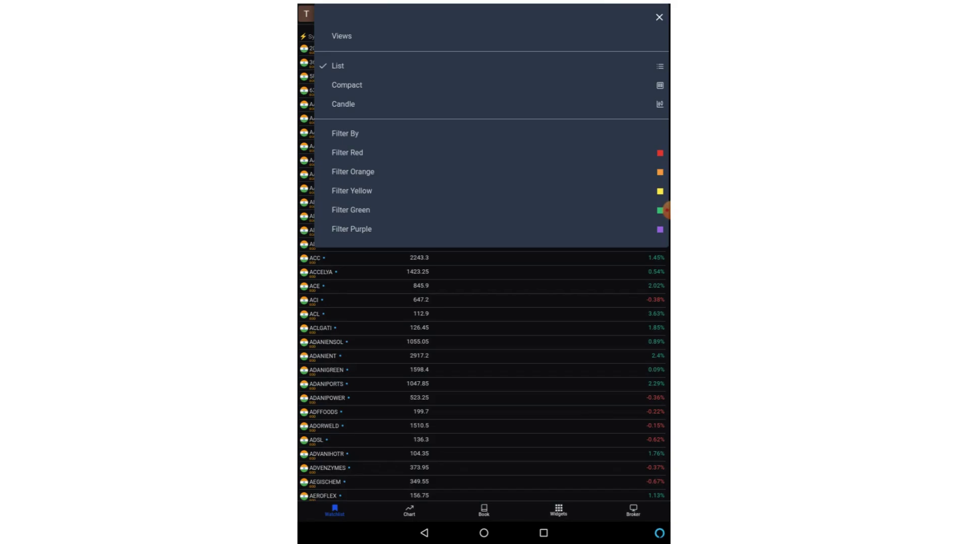
pyautogui.click(659, 17)
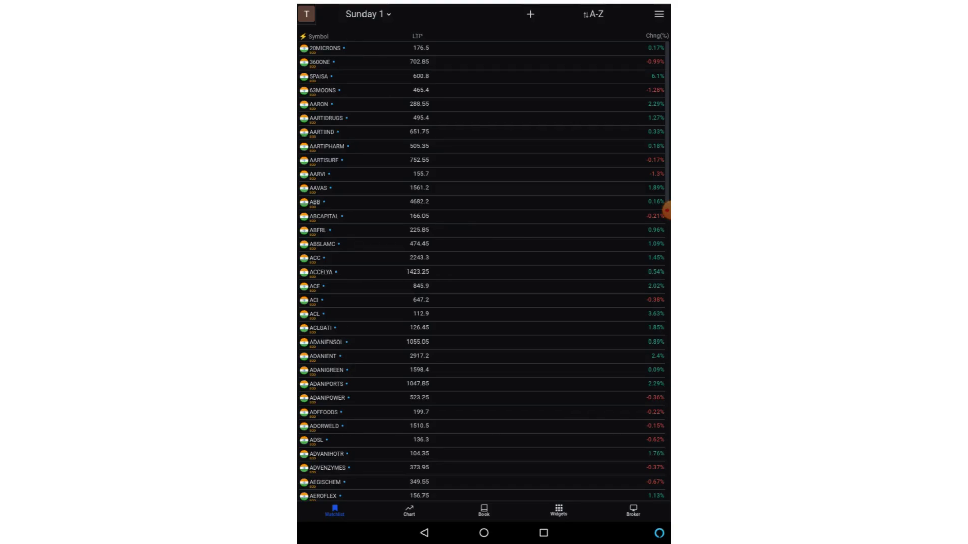
# Step: Switch the chart symbol to BTCUSDT and view its live trades tape
pyautogui.click(409, 511)
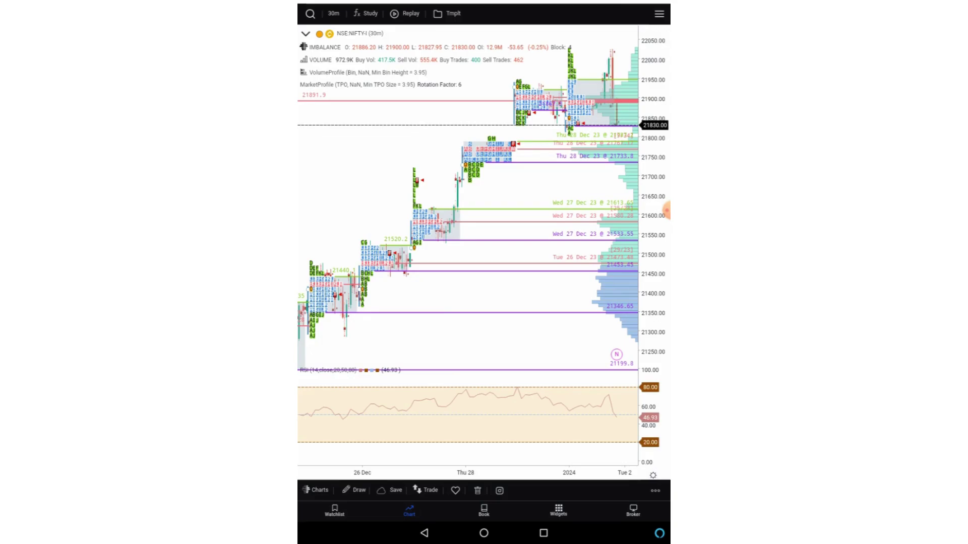
pyautogui.click(310, 13)
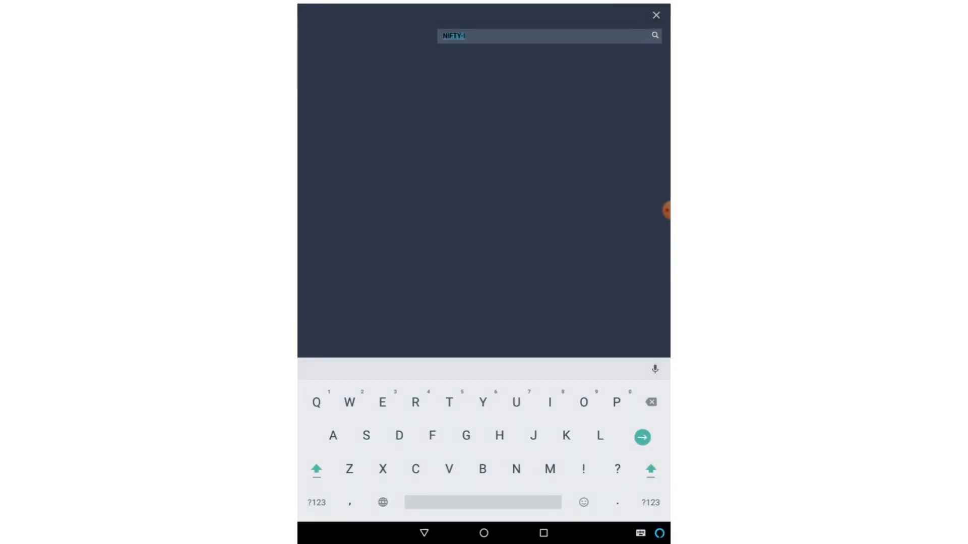
pyautogui.click(449, 403)
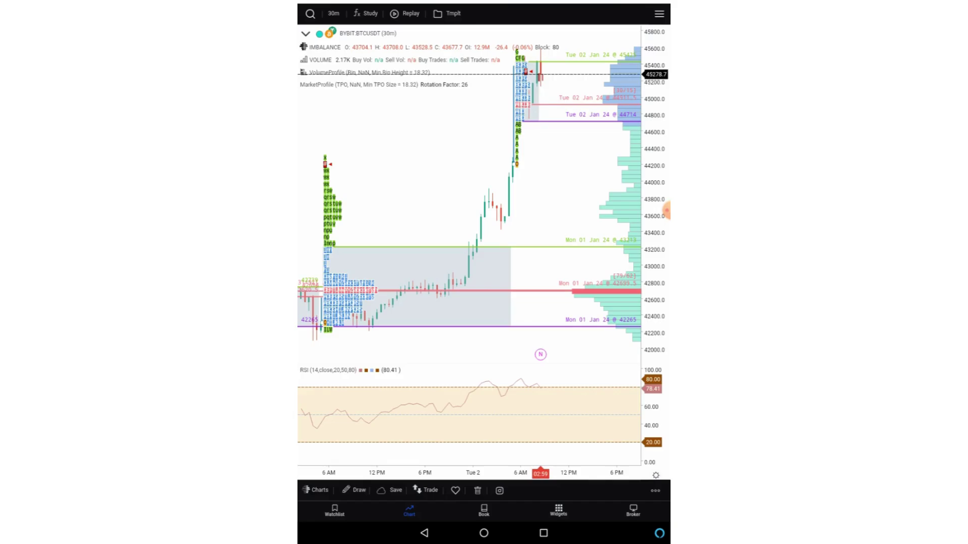
pyautogui.click(484, 511)
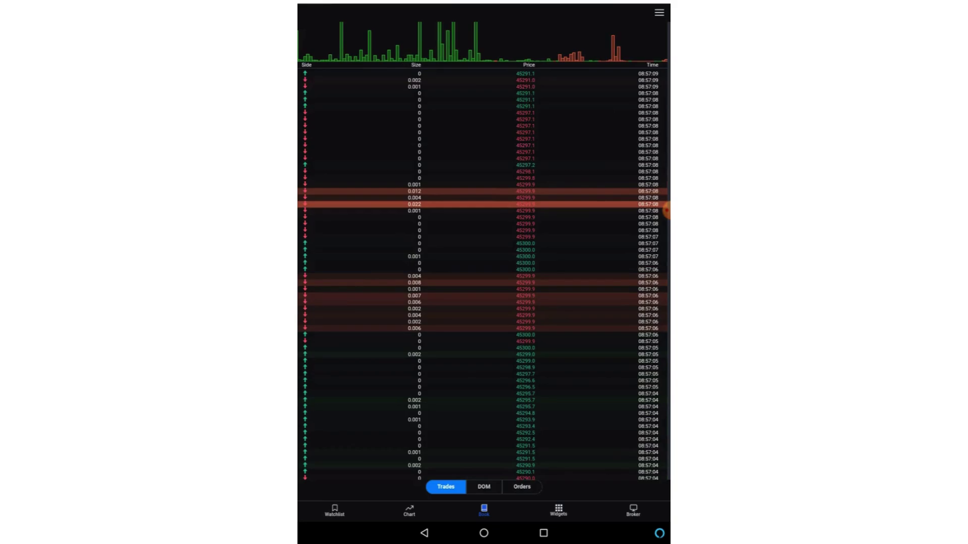
# Step: Show the BTCUSDT depth-of-market ladder with the Show VPVR volume column enabled
pyautogui.click(483, 487)
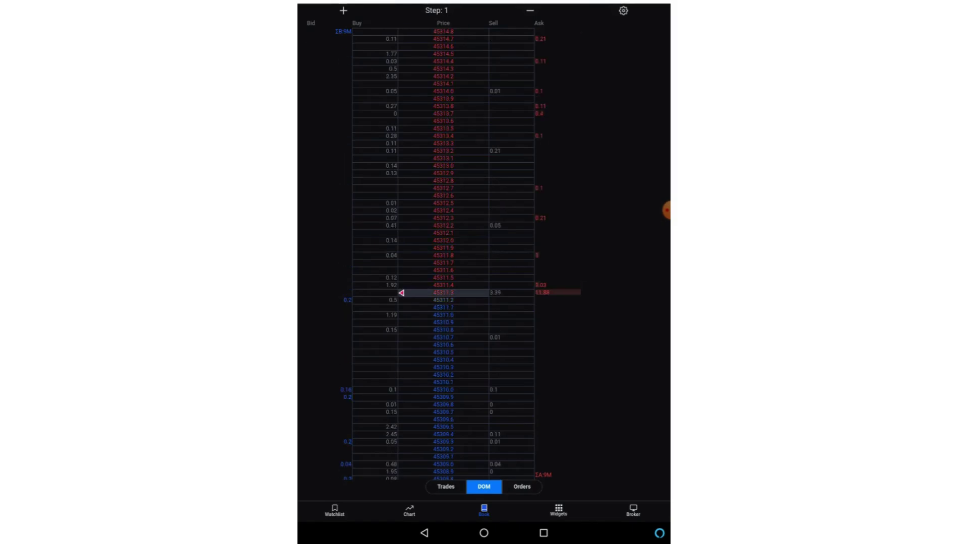
pyautogui.click(623, 11)
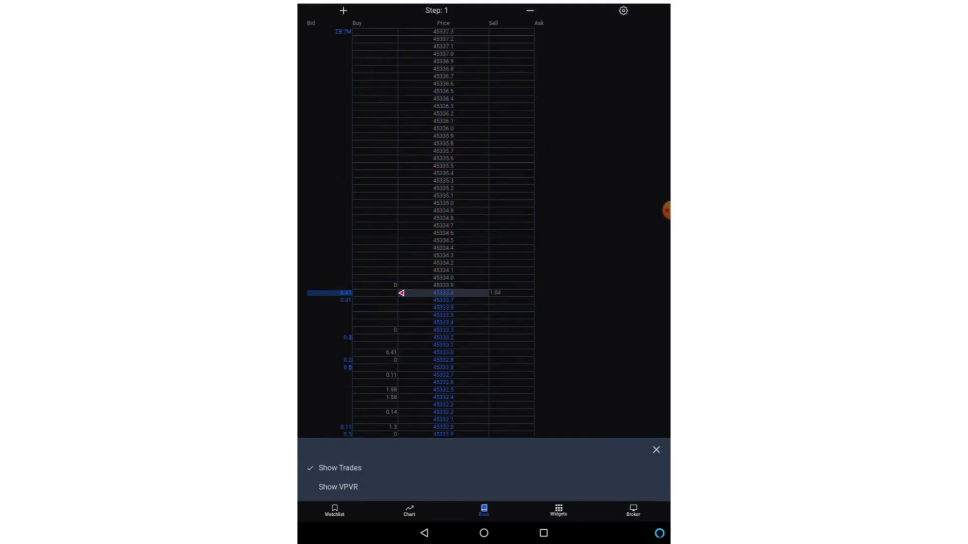
pyautogui.click(338, 486)
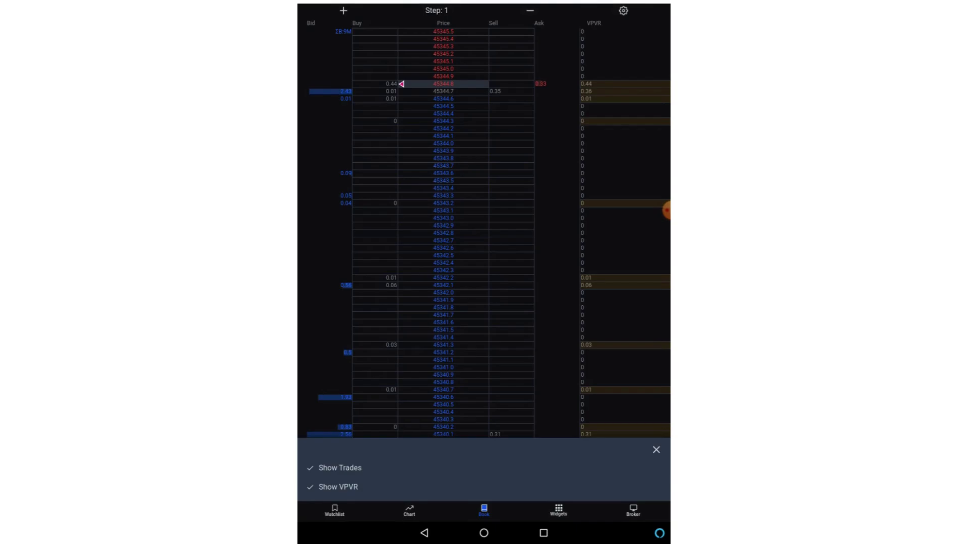
pyautogui.click(656, 450)
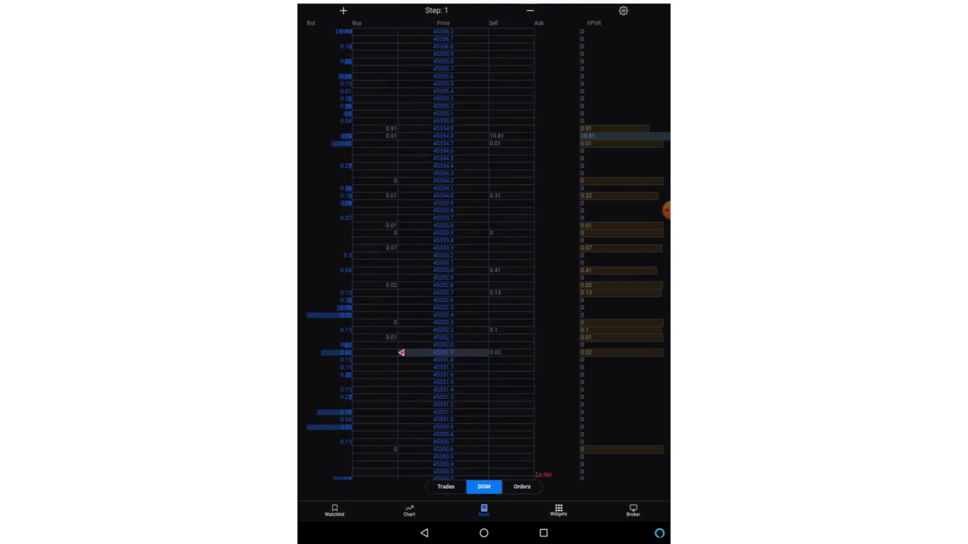
pyautogui.click(522, 486)
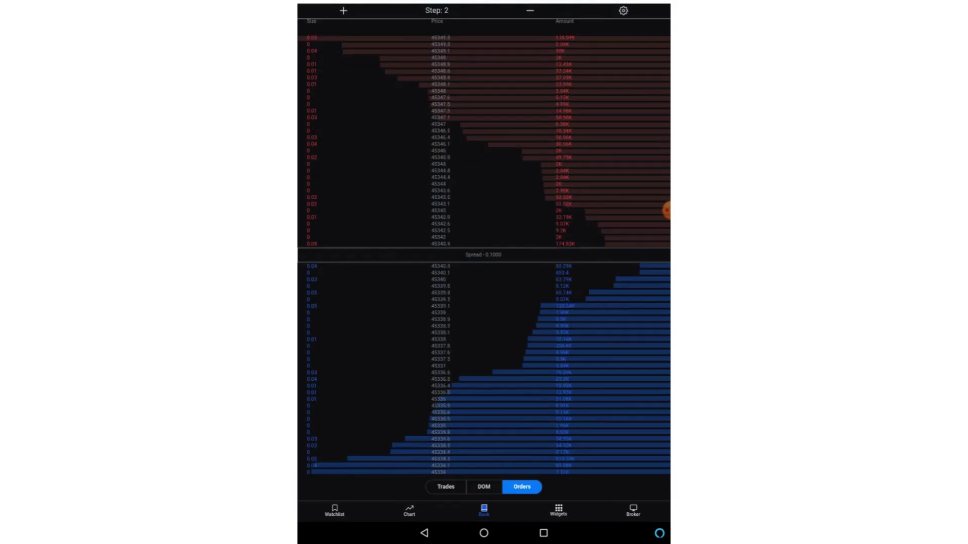
# Step: Aggregate the order book at Step 1, then move on to the News widget
pyautogui.click(529, 12)
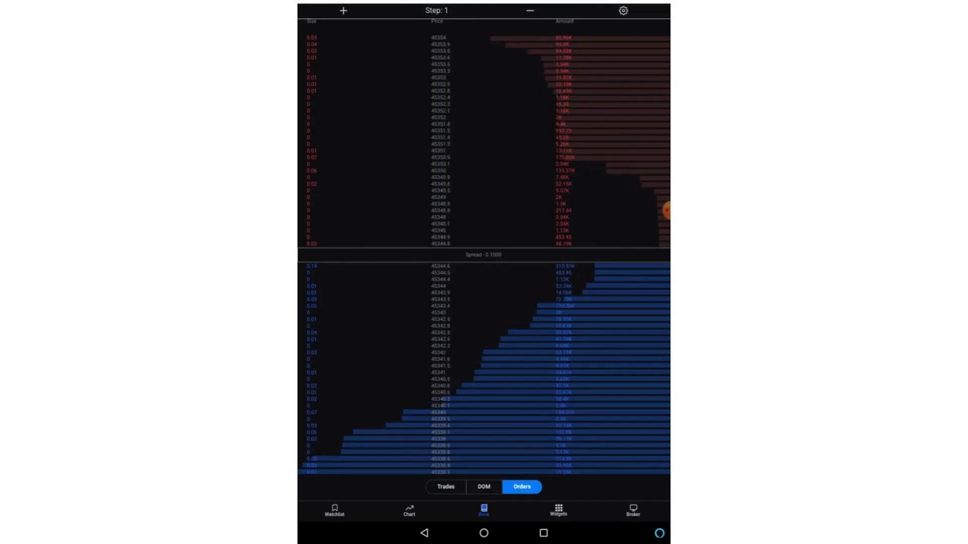
pyautogui.click(623, 11)
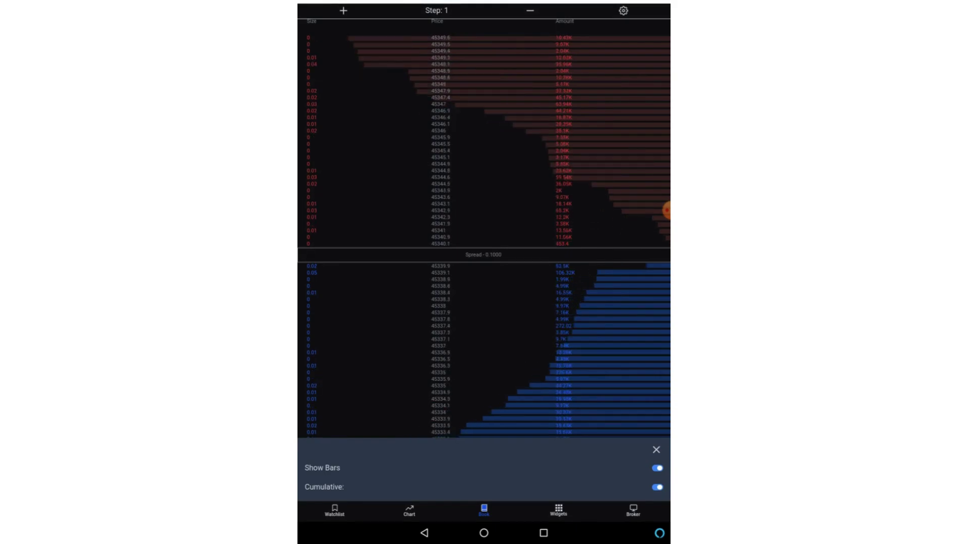
pyautogui.click(656, 451)
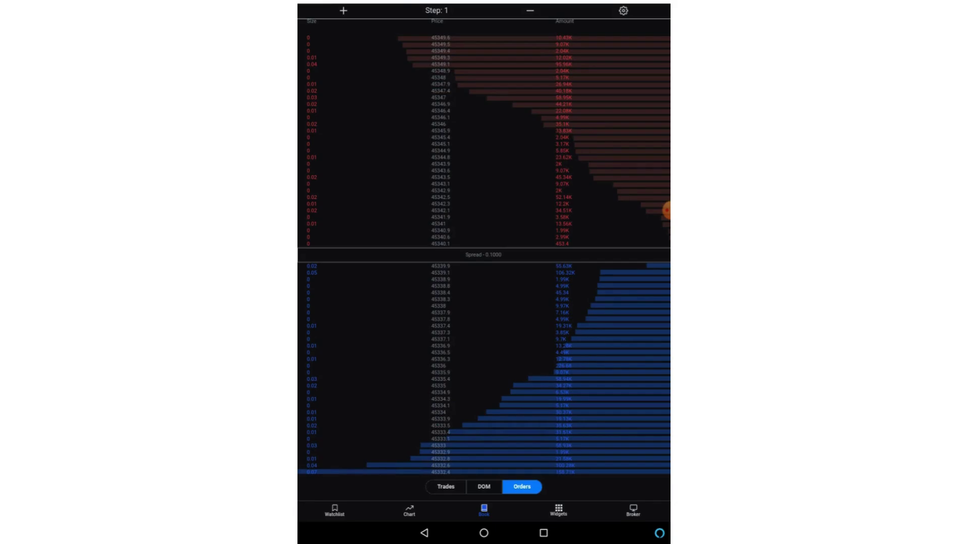
pyautogui.click(409, 511)
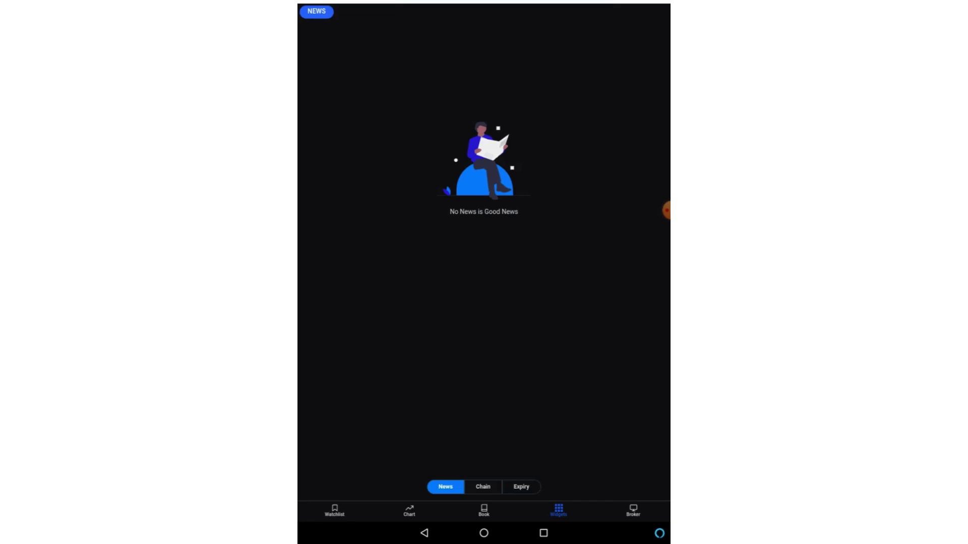
# Step: Look over the option chain, then bring up the Expired Contracts search
pyautogui.click(483, 487)
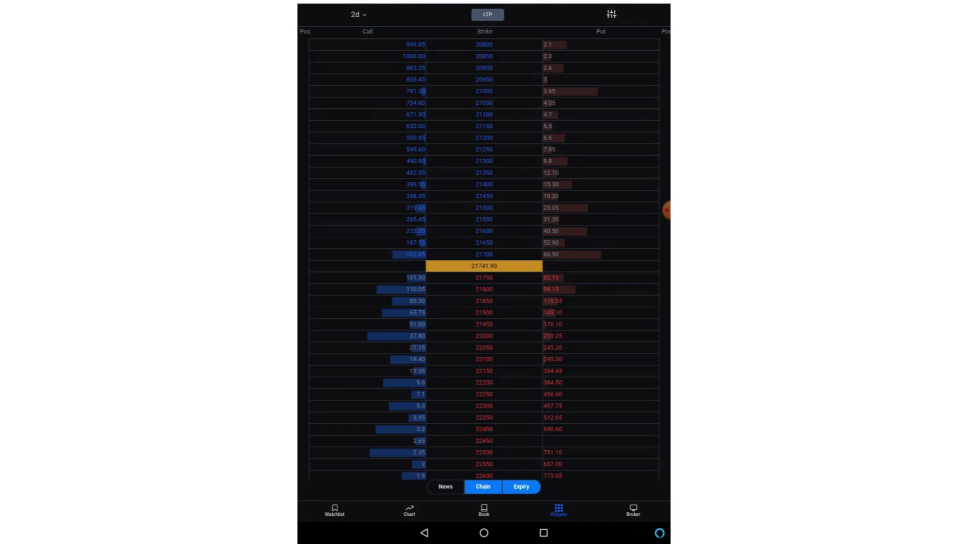
pyautogui.click(521, 487)
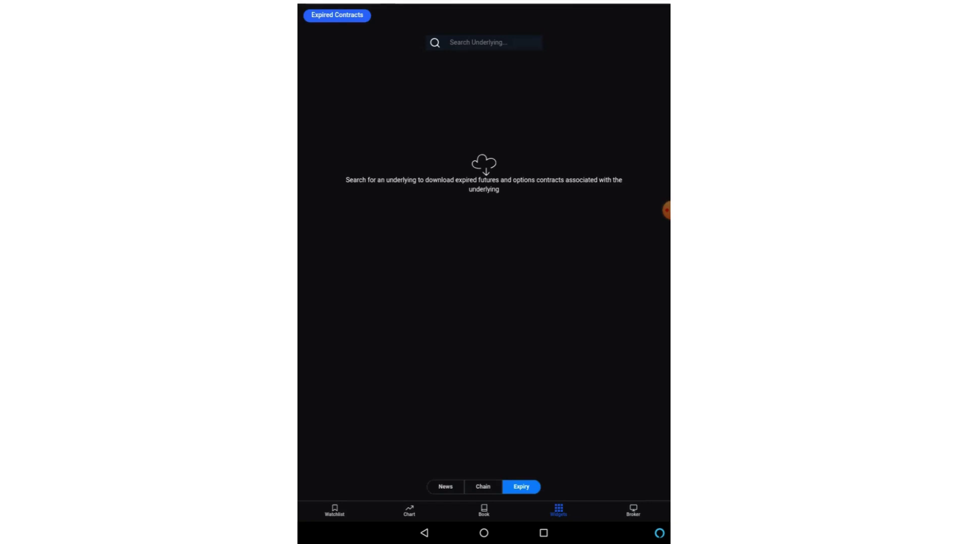
# Step: Search expired contracts for underlying NSE:SPOT-NIFTY and browse its expiry dates
pyautogui.click(484, 42)
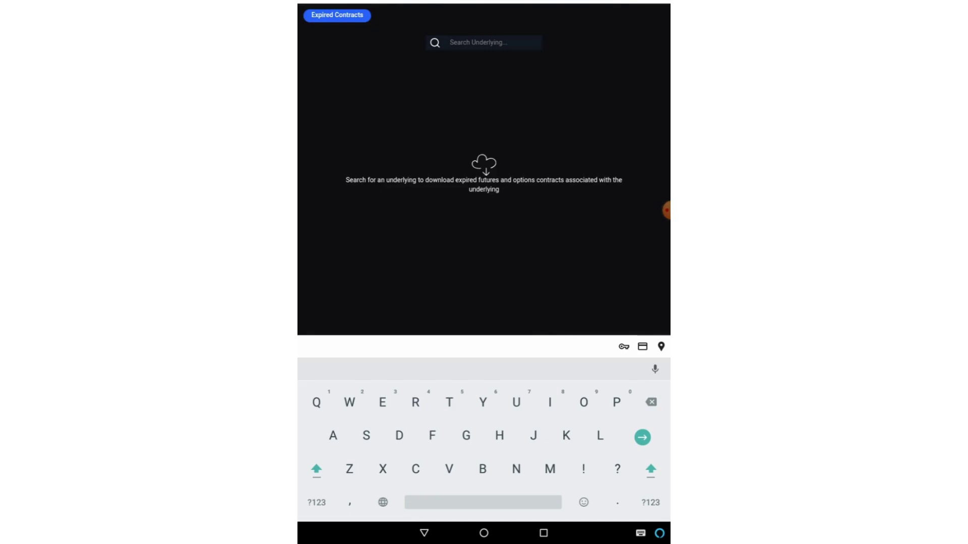
pyautogui.click(651, 402)
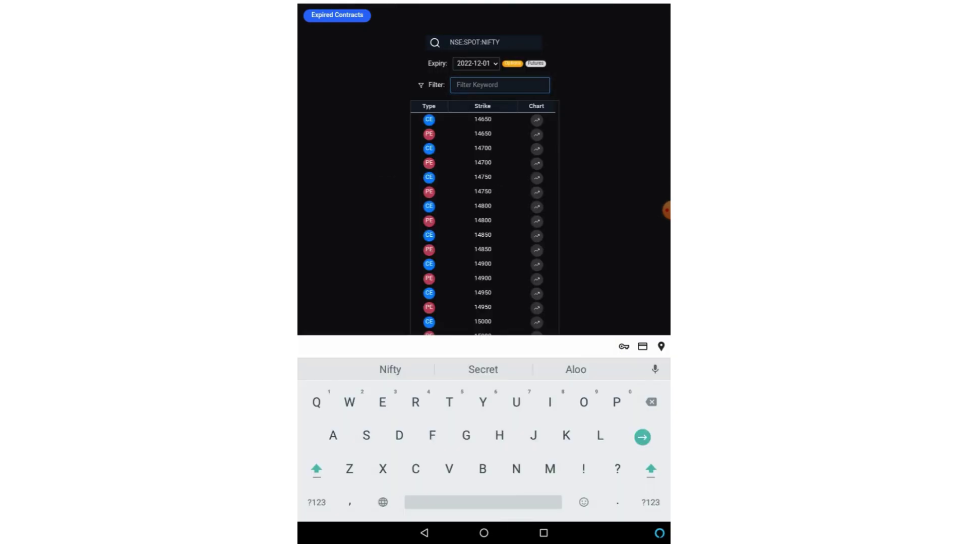
pyautogui.click(477, 63)
pyautogui.scroll(-4, 476, 213)
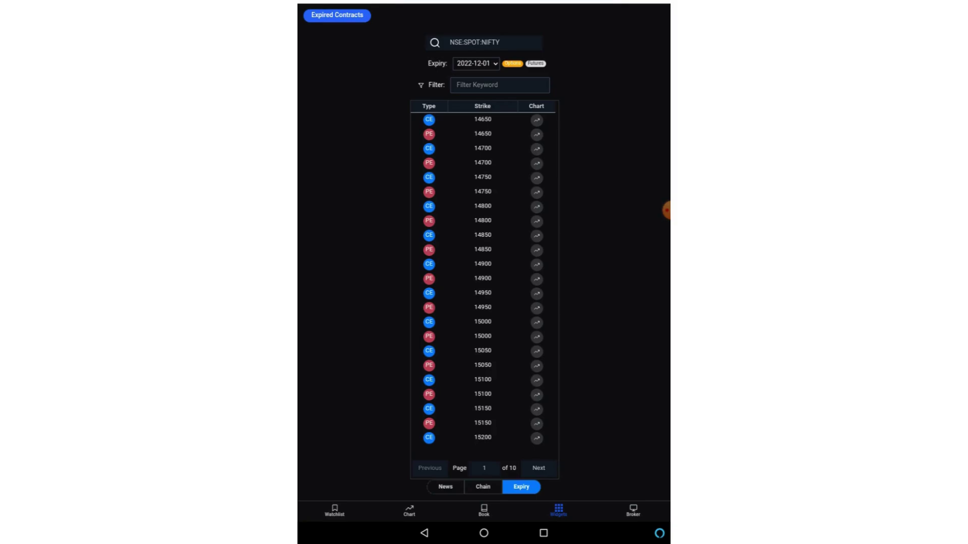
# Step: View the Paper Trading and live broker login list, then return to the NIFTY chart
pyautogui.click(633, 511)
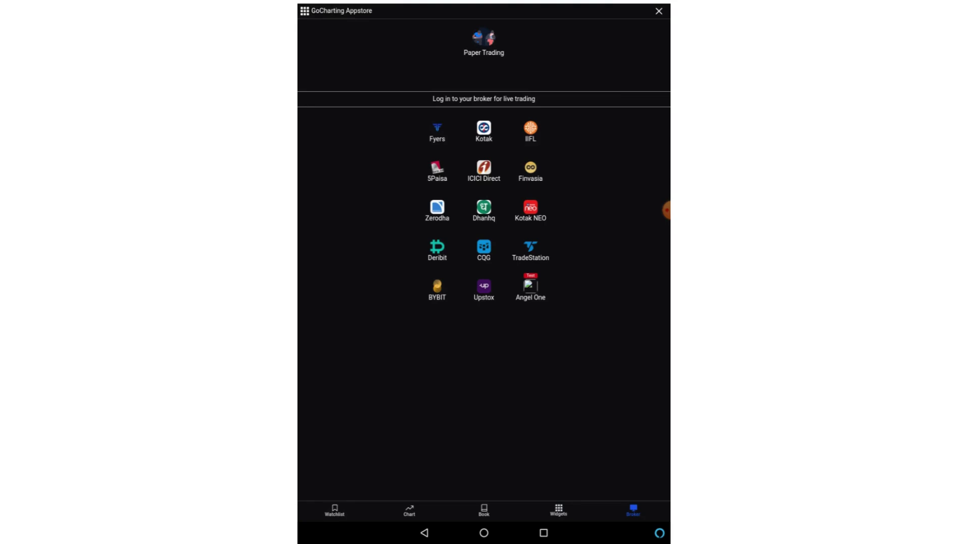
pyautogui.click(409, 510)
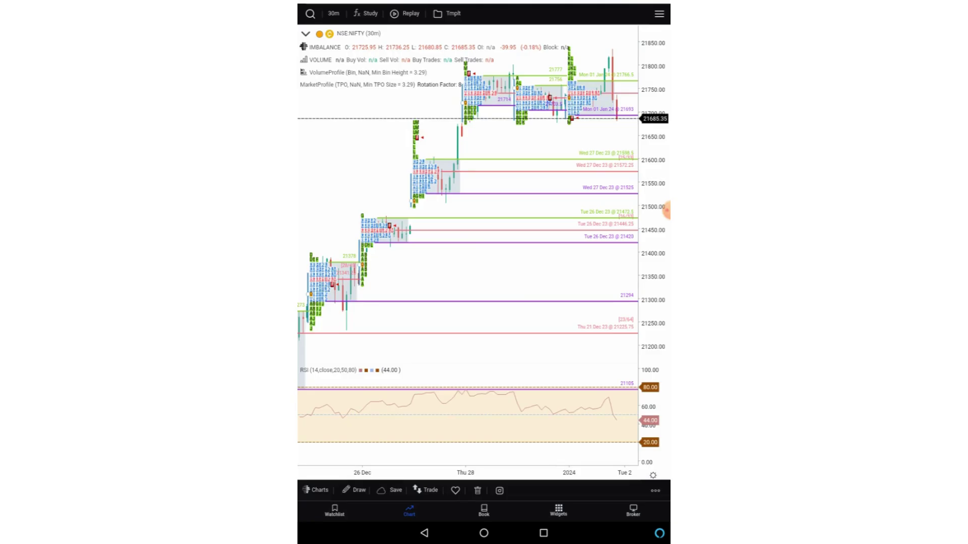